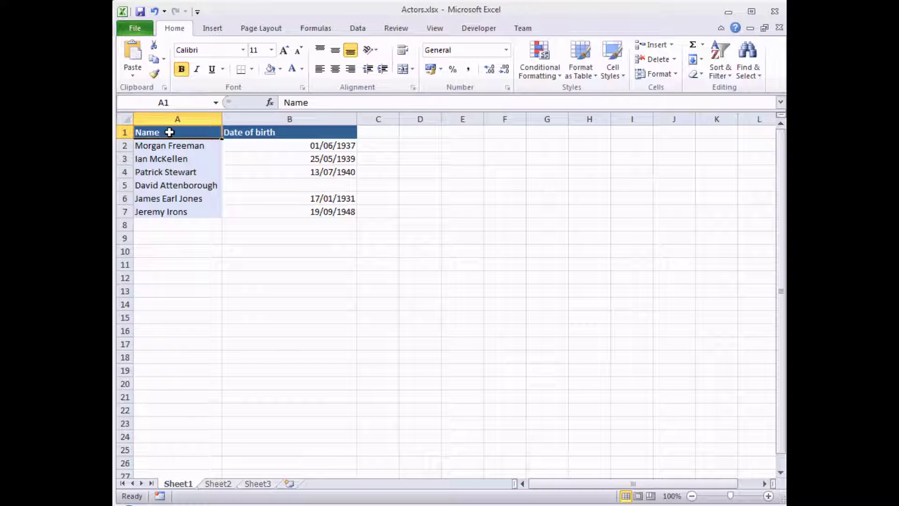
- Select the birth dates in B2:B7 and bring up their right-click menu
{"action": "left_click", "coordinate": [276, 188]}
{"action": "left_click", "coordinate": [282, 144]}
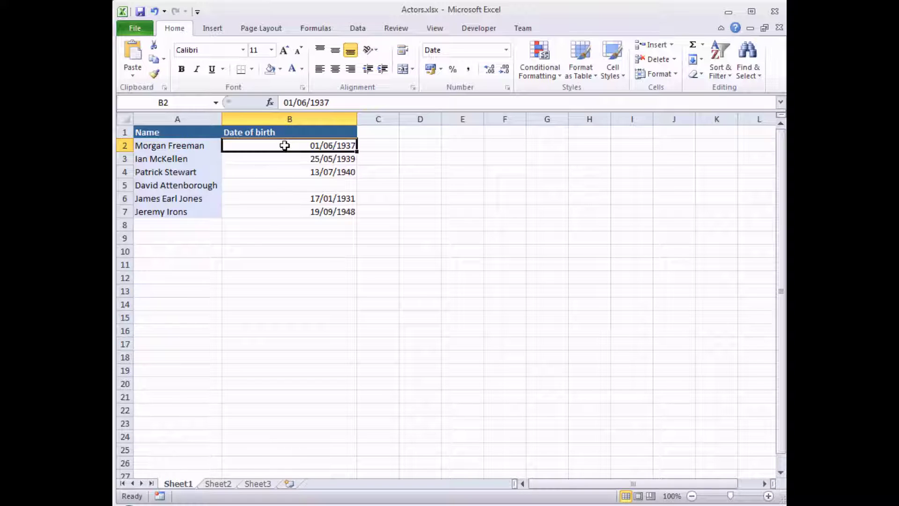
{"action": "left_click_drag", "start_coordinate": [285, 145], "coordinate": [290, 211]}
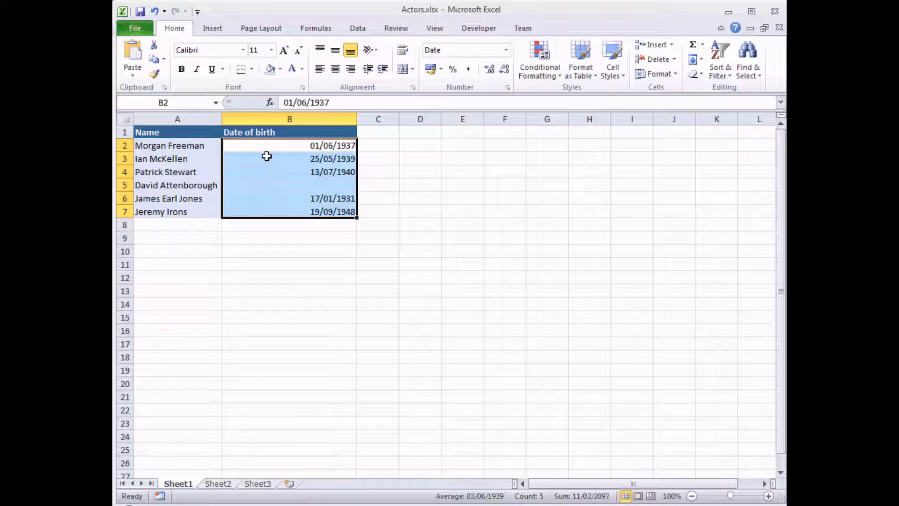
{"action": "right_click", "coordinate": [261, 159]}
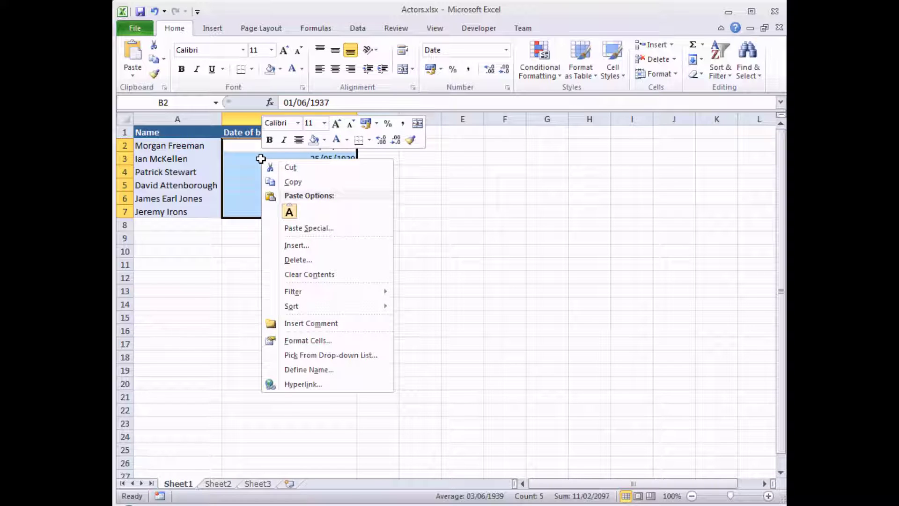
- Open Format Cells for the dates, browse the built-in Date formats, then choose the Custom category
{"action": "left_click", "coordinate": [308, 341]}
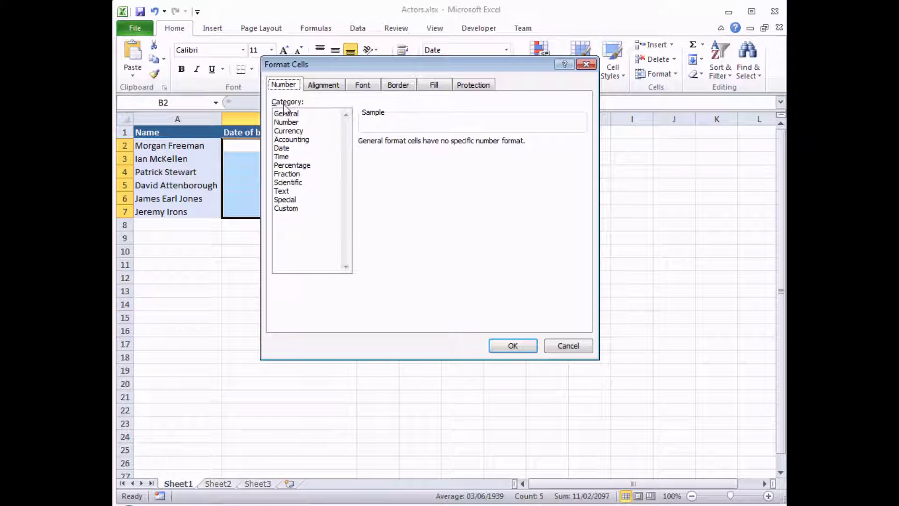
{"action": "left_click", "coordinate": [284, 149]}
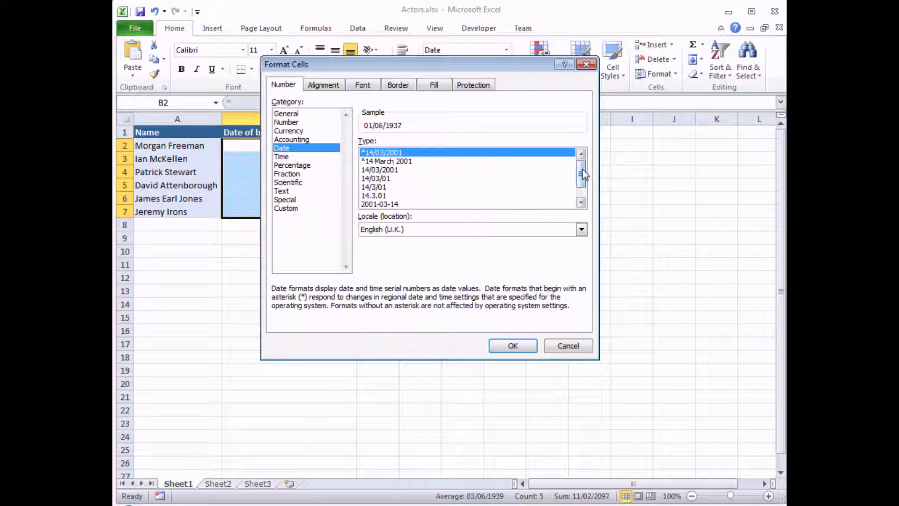
{"action": "mouse_move", "coordinate": [583, 174]}
{"action": "left_mouse_down"}
{"action": "mouse_move", "coordinate": [585, 194]}
{"action": "mouse_move", "coordinate": [583, 180]}
{"action": "left_mouse_up"}
{"action": "left_click", "coordinate": [284, 208]}
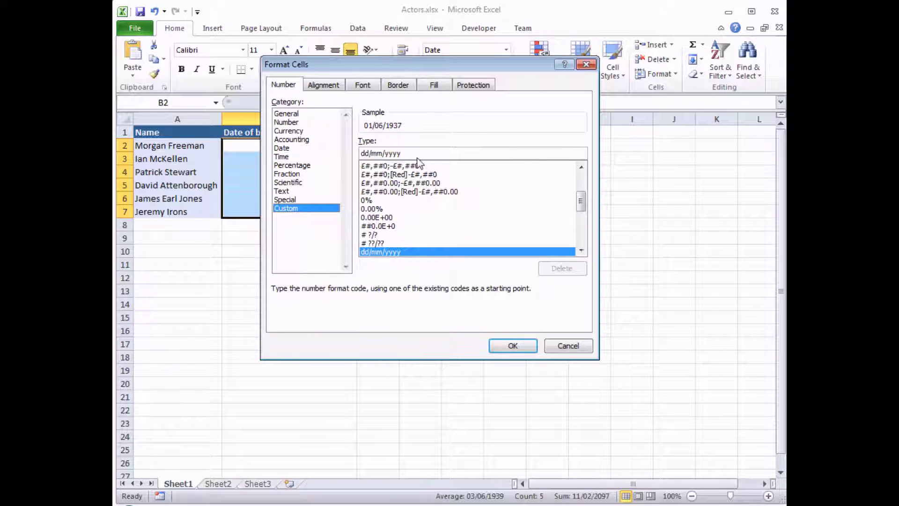
- Delete the dd/mm/yyyy code from the Custom Type box so the sample shows 13667
{"action": "left_click", "coordinate": [363, 154]}
{"action": "left_click_drag", "start_coordinate": [374, 68], "coordinate": [480, 75]}
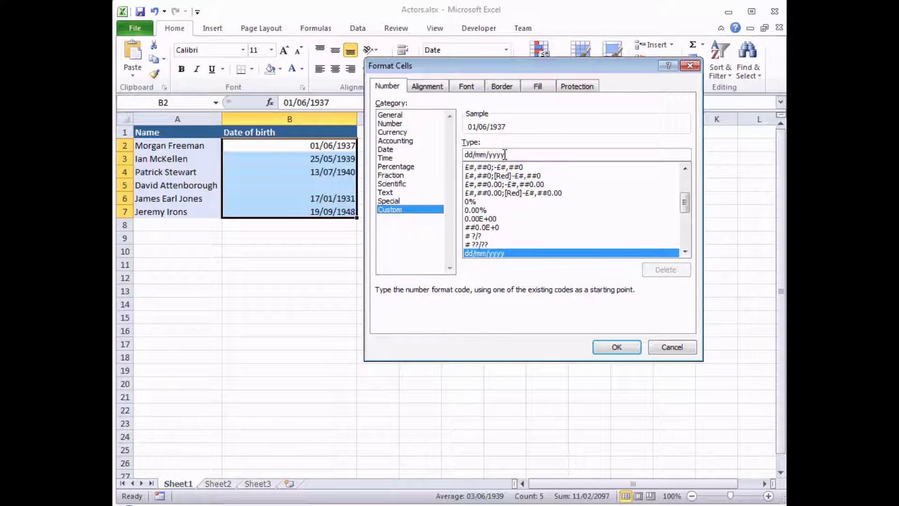
{"action": "left_click_drag", "start_coordinate": [505, 155], "coordinate": [464, 155]}
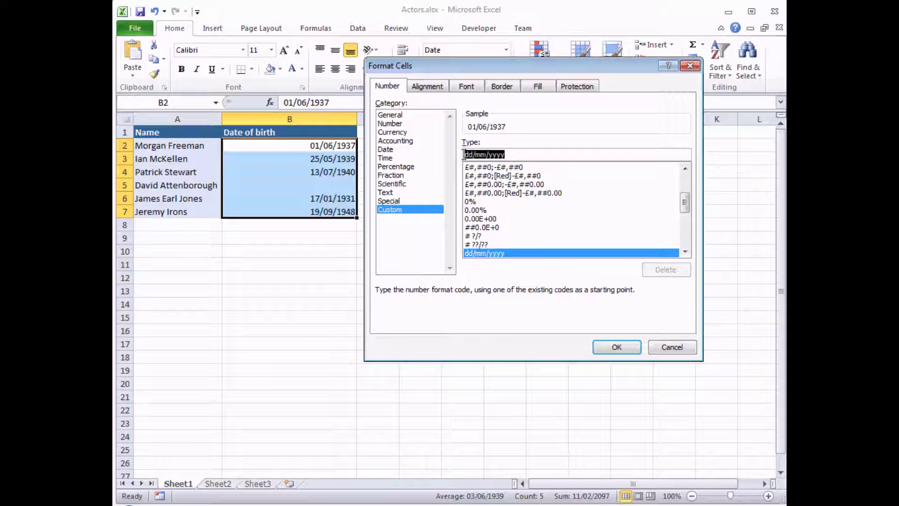
{"action": "key", "text": "BackSpace"}
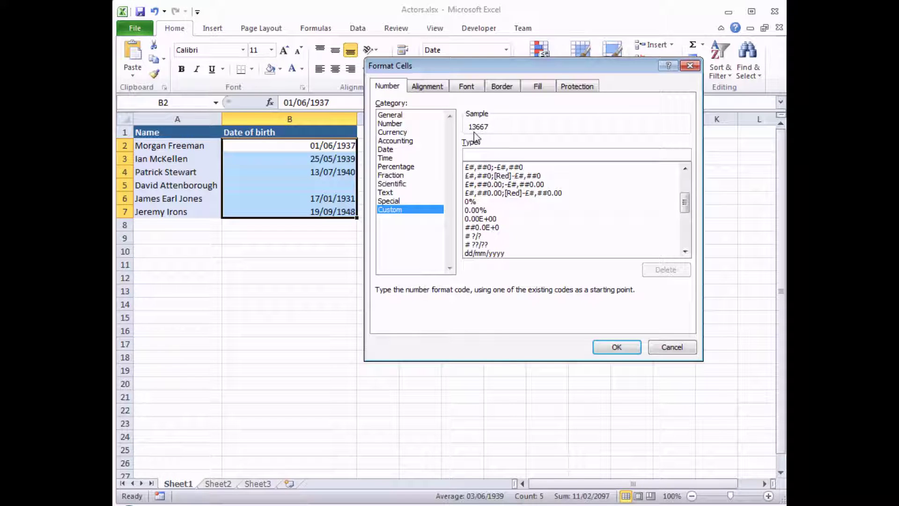
- Begin the custom code as 'dddd d m', giving the sample Tuesday 1 6
{"action": "type", "text": "d"}
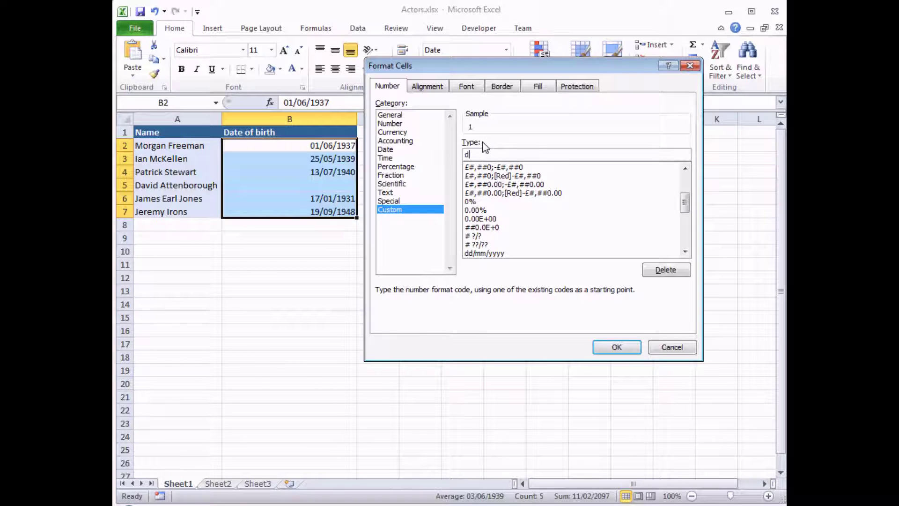
{"action": "type", "text": "d"}
{"action": "type", "text": "d"}
{"action": "type", "text": "d"}
{"action": "type", "text": "d"}
{"action": "type", "text": "m"}
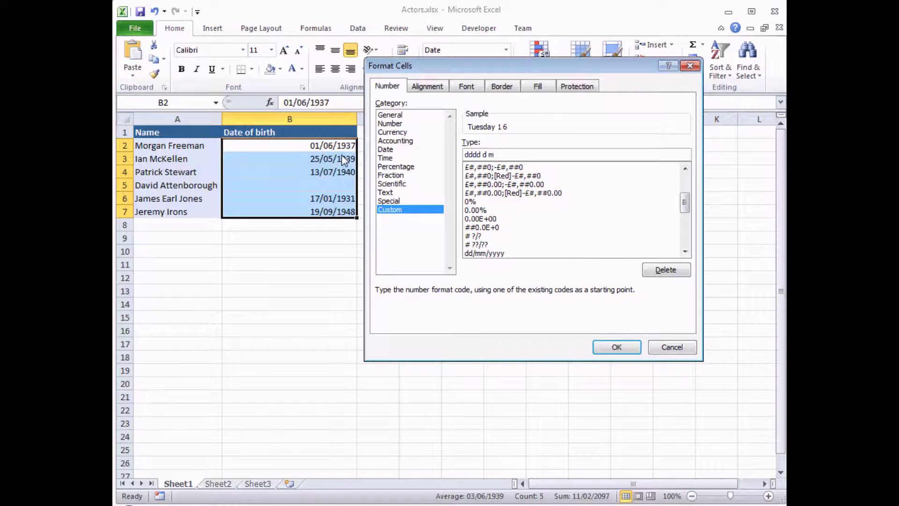
- Complete the code as dddd d mmmm yyyy so the sample reads Tuesday 1 June 1937
{"action": "type", "text": "mmm y"}
{"action": "type", "text": "yy"}
{"action": "type", "text": "y"}
- Confirm the dddd d mmmm yyyy format on the dates, then deselect them by returning to A1
{"action": "left_click", "coordinate": [617, 348]}
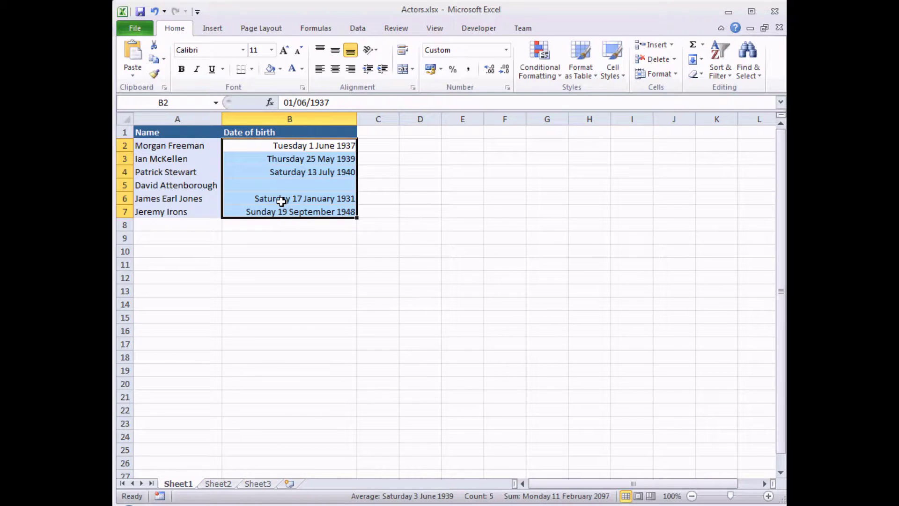
{"action": "left_click", "coordinate": [286, 187]}
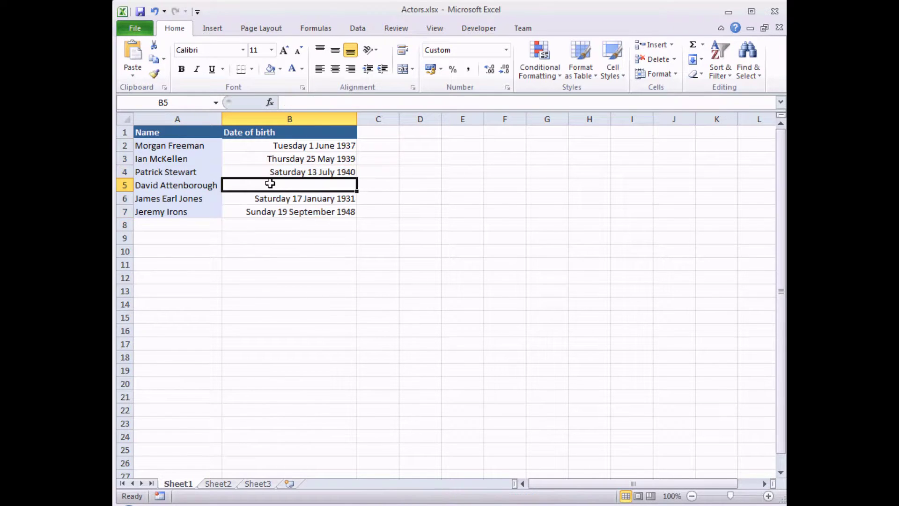
{"action": "left_click", "coordinate": [169, 133]}
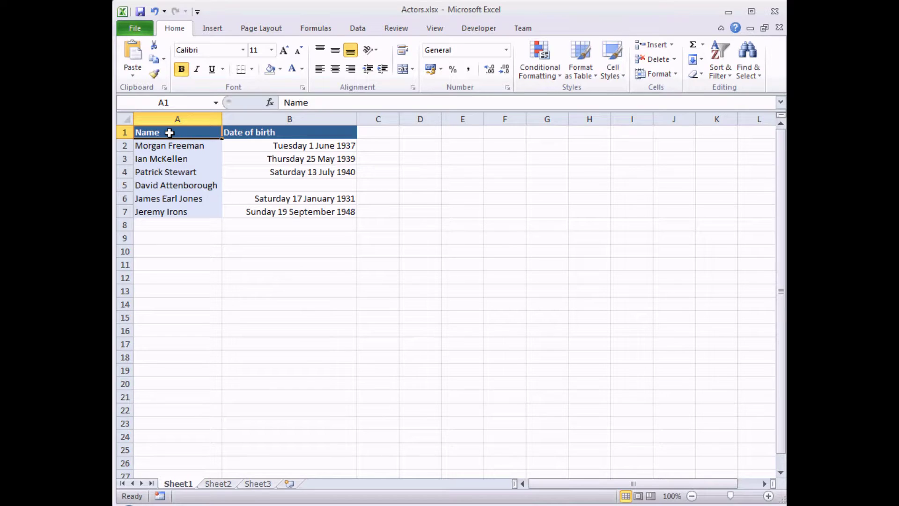
- Reopen Format Cells for B2:B7 and highlight the saved custom code dddd d mmmm yyyy
{"action": "left_click_drag", "start_coordinate": [253, 145], "coordinate": [252, 211]}
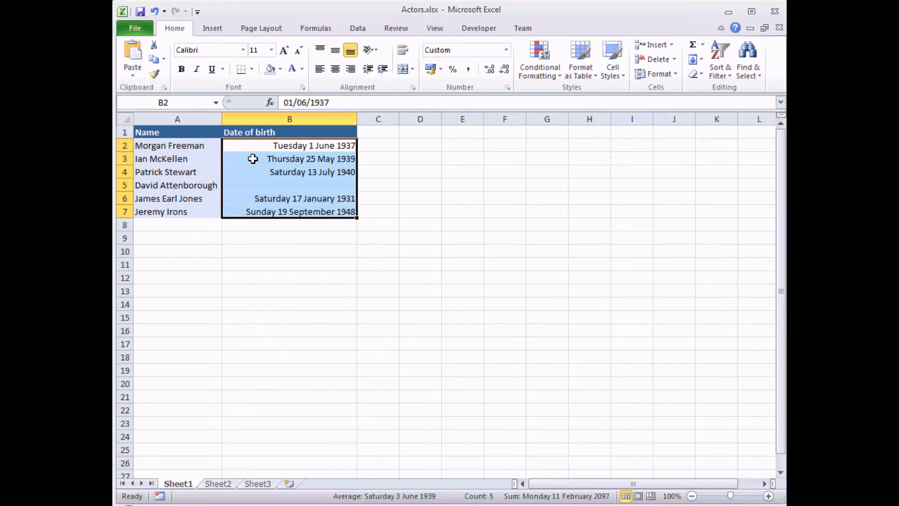
{"action": "right_click", "coordinate": [252, 159]}
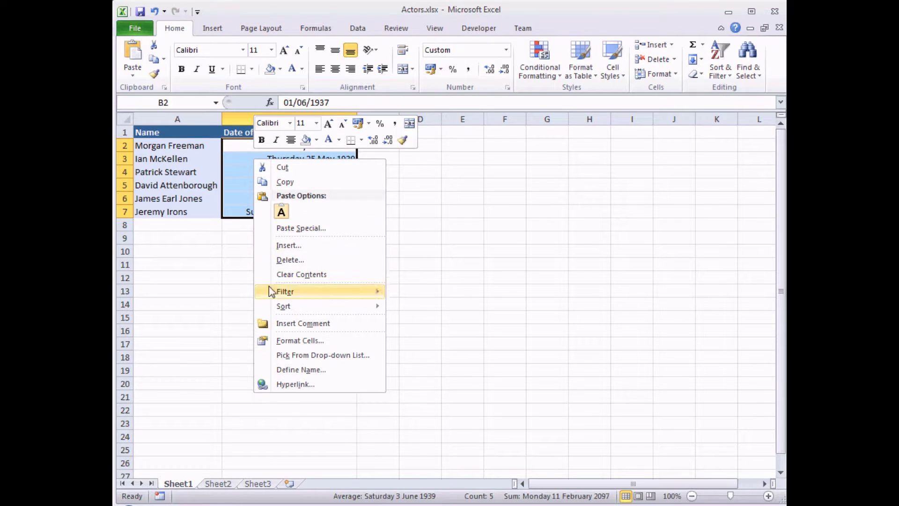
{"action": "left_click", "coordinate": [284, 341]}
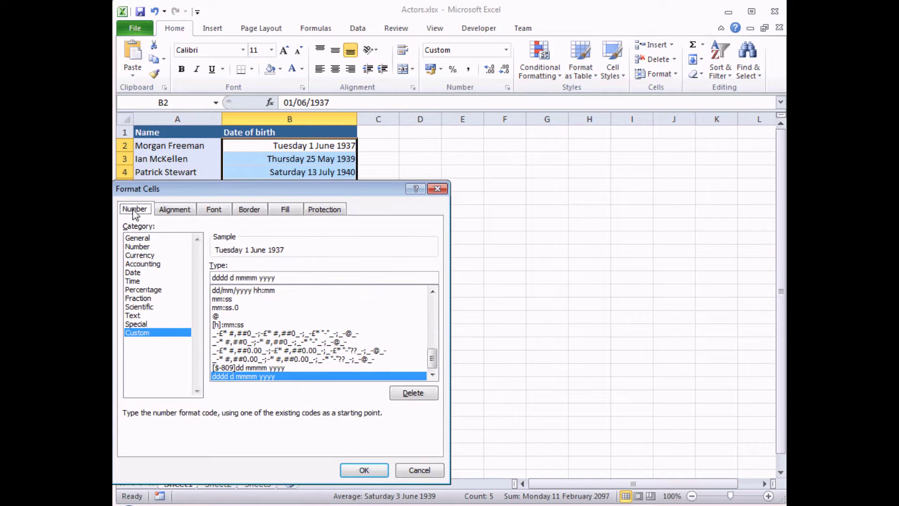
{"action": "left_click_drag", "start_coordinate": [142, 190], "coordinate": [175, 137]}
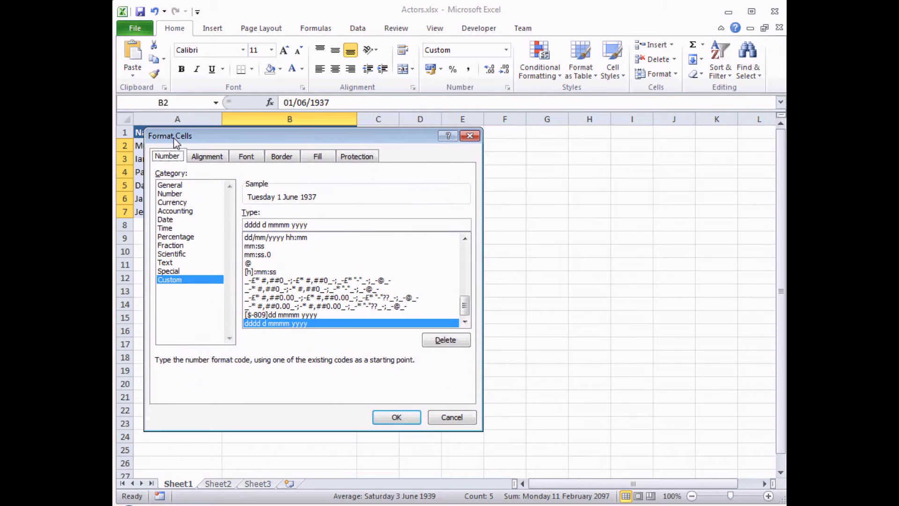
{"action": "left_click", "coordinate": [179, 286]}
{"action": "left_click_drag", "start_coordinate": [312, 225], "coordinate": [243, 228]}
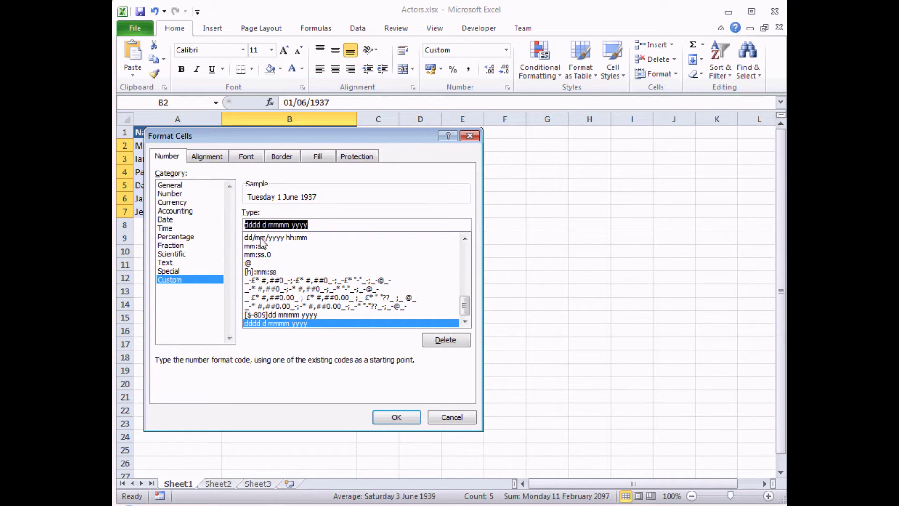